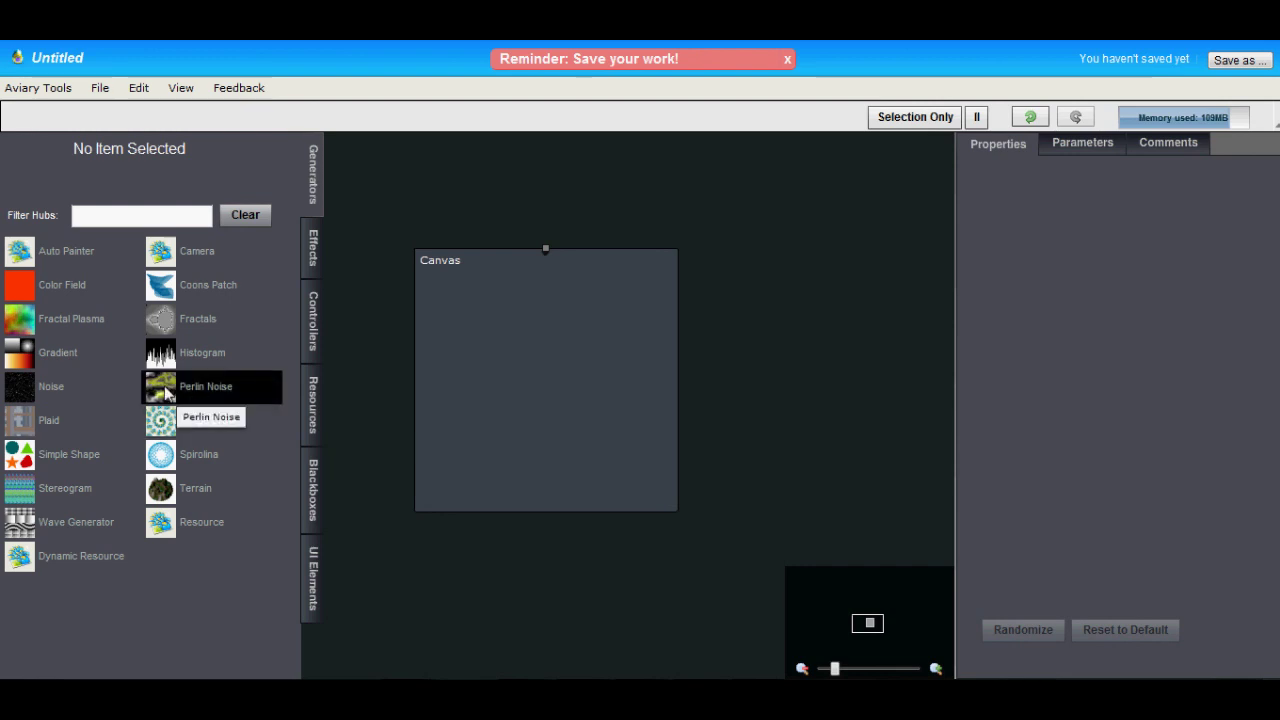
pyautogui.moveTo(165, 393); pyautogui.dragTo(262, 265)
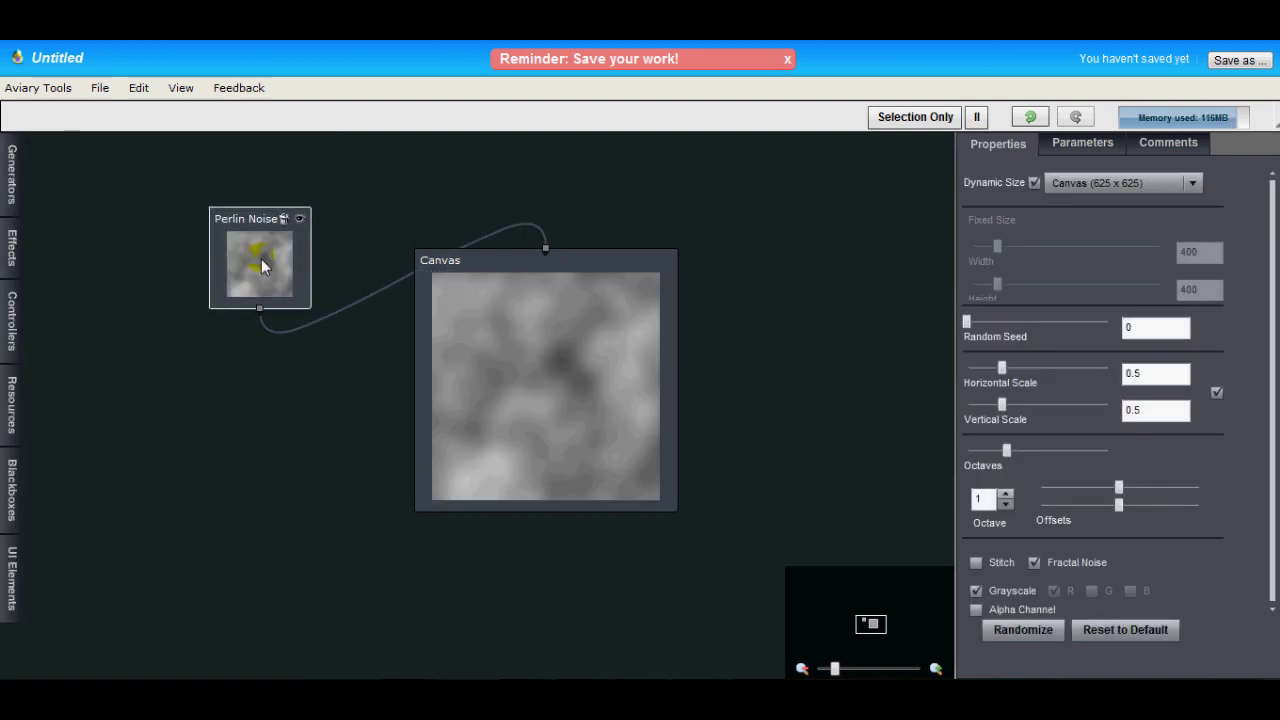
pyautogui.moveTo(261, 265); pyautogui.dragTo(223, 252)
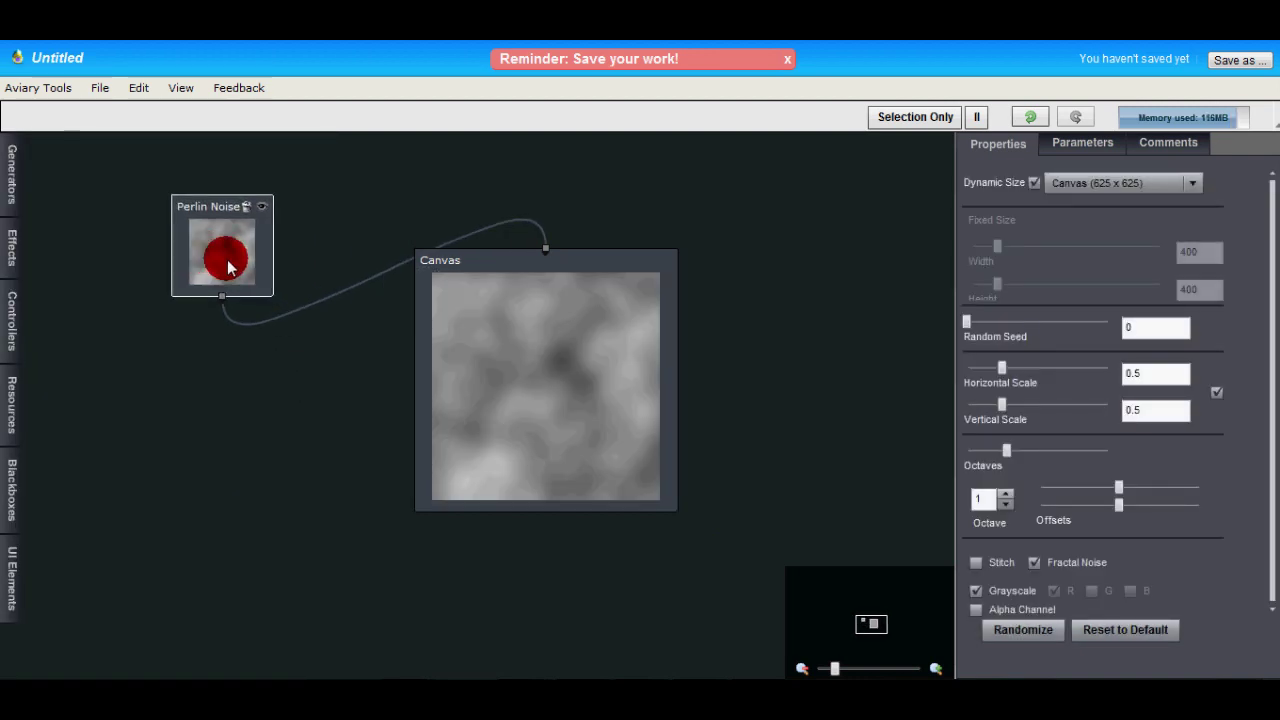
pyautogui.click(10, 262)
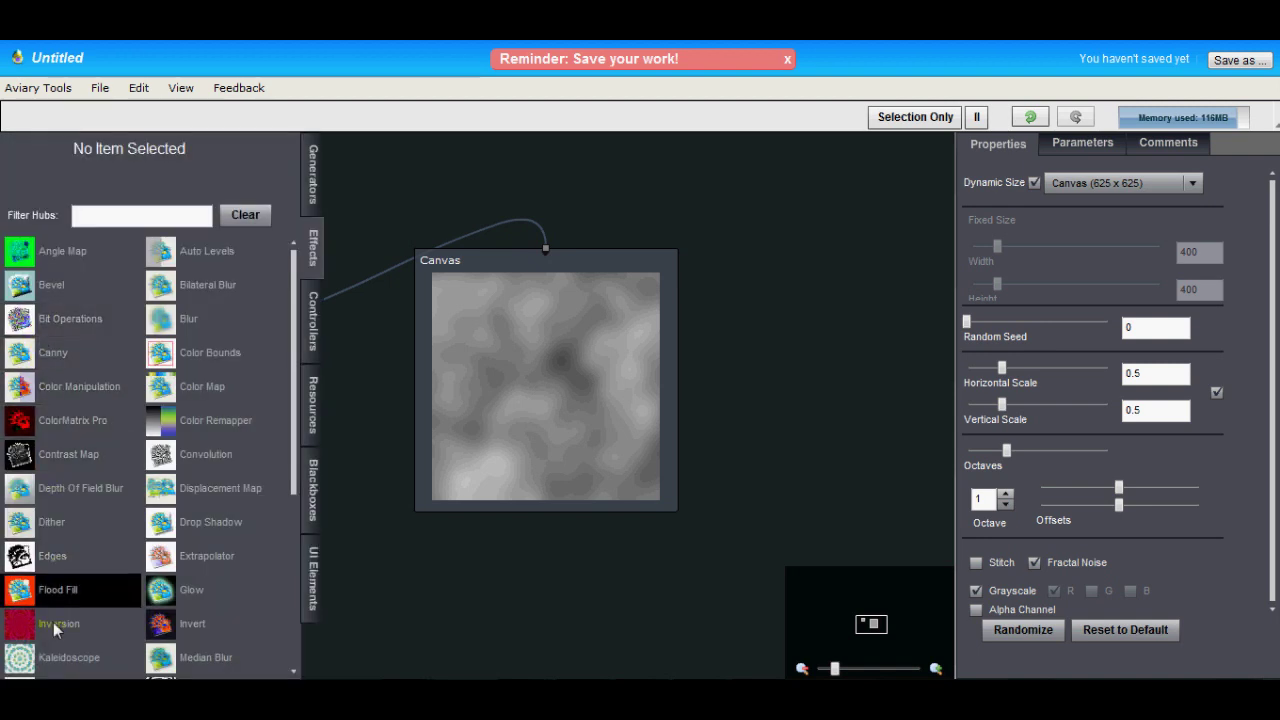
pyautogui.scroll(-1, 56, 627)
pyautogui.moveTo(56, 625); pyautogui.dragTo(223, 366)
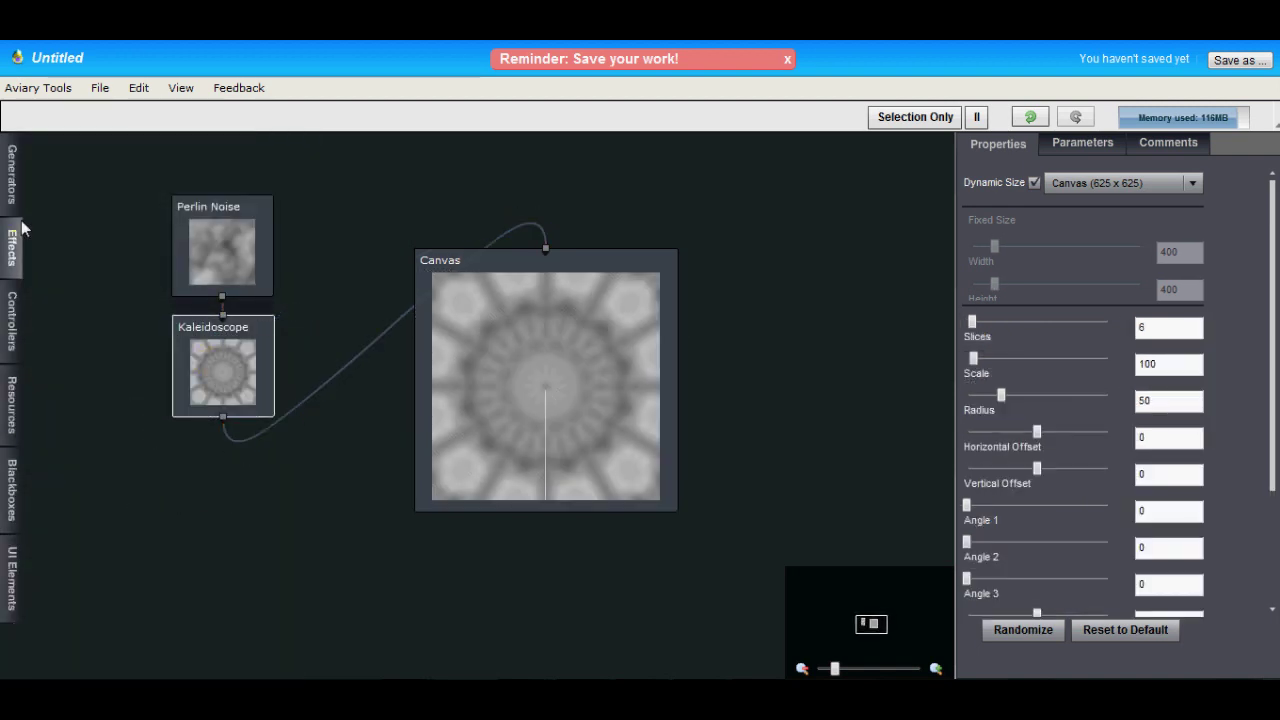
pyautogui.click(17, 244)
pyautogui.moveTo(50, 350); pyautogui.dragTo(230, 522)
pyautogui.click(237, 381)
pyautogui.moveTo(237, 381); pyautogui.dragTo(150, 379)
pyautogui.click(230, 279)
pyautogui.moveTo(230, 508); pyautogui.dragTo(237, 486)
pyautogui.moveTo(221, 296); pyautogui.dragTo(233, 441)
pyautogui.moveTo(160, 330); pyautogui.dragTo(471, 522)
pyautogui.moveTo(264, 477); pyautogui.dragTo(231, 430)
pyautogui.keyDown('shift'); pyautogui.click(376, 438); pyautogui.keyUp('shift')
pyautogui.moveTo(222, 298)
pyautogui.mouseDown()
pyautogui.moveTo(535, 268)
pyautogui.moveTo(546, 247)
pyautogui.mouseUp()
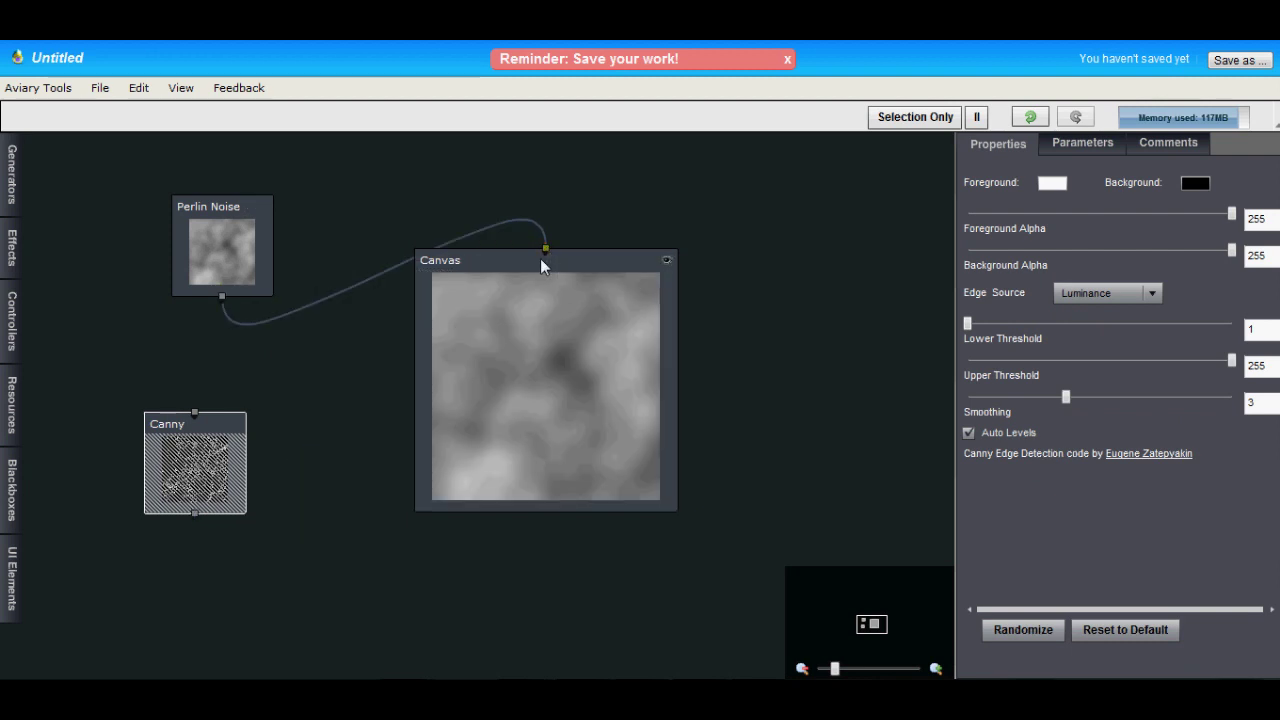
pyautogui.click(540, 258)
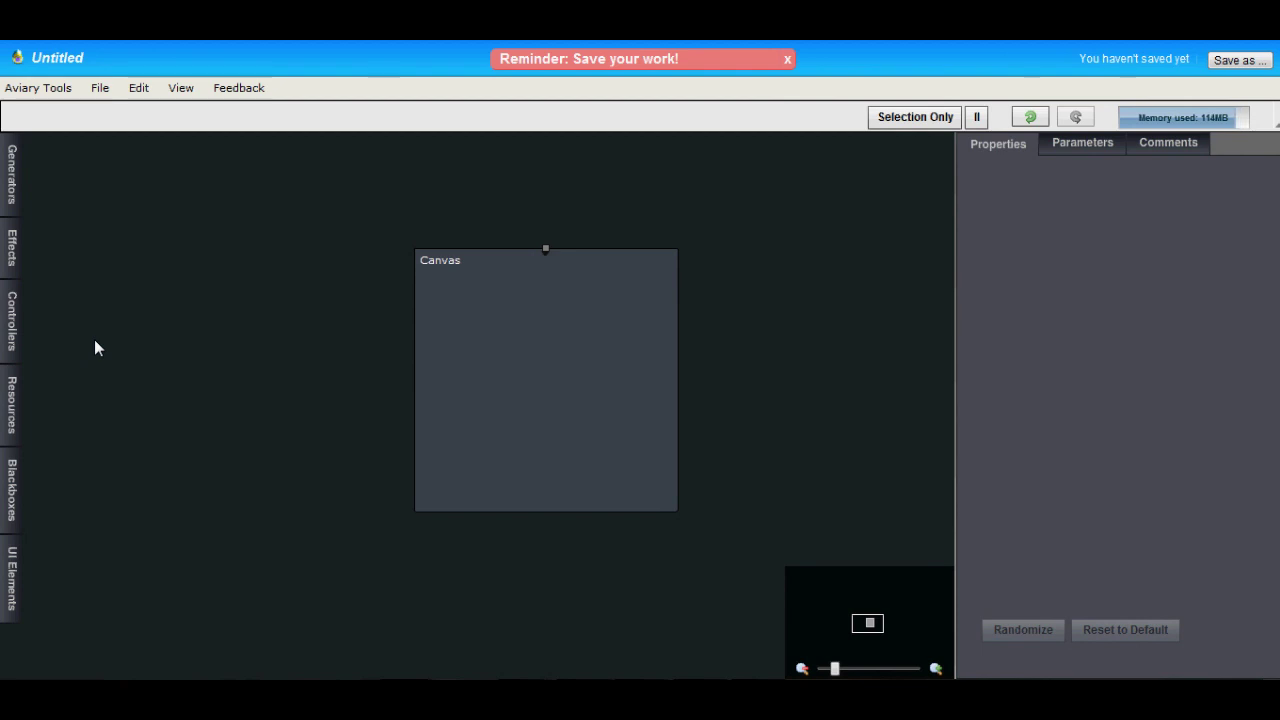
# Step: Add a Simple Shape generator wired to the Canvas and make it a circle
pyautogui.click(14, 178)
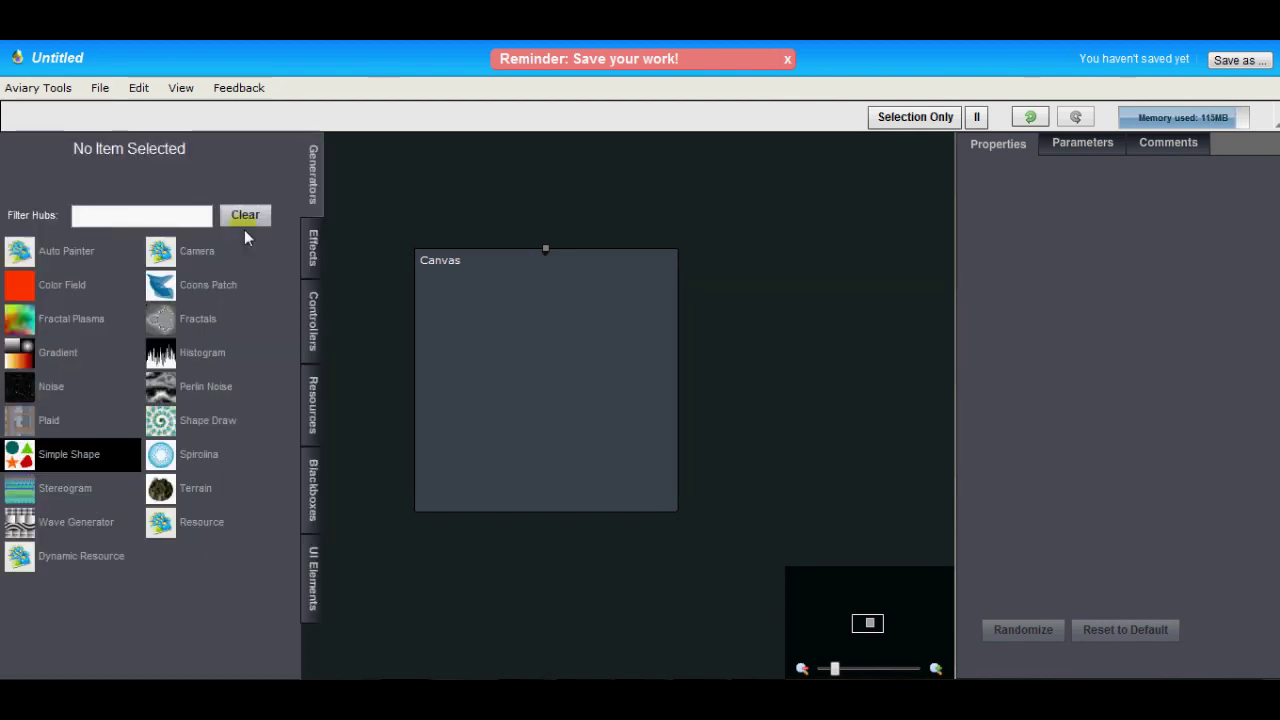
pyautogui.moveTo(85, 455); pyautogui.dragTo(291, 236)
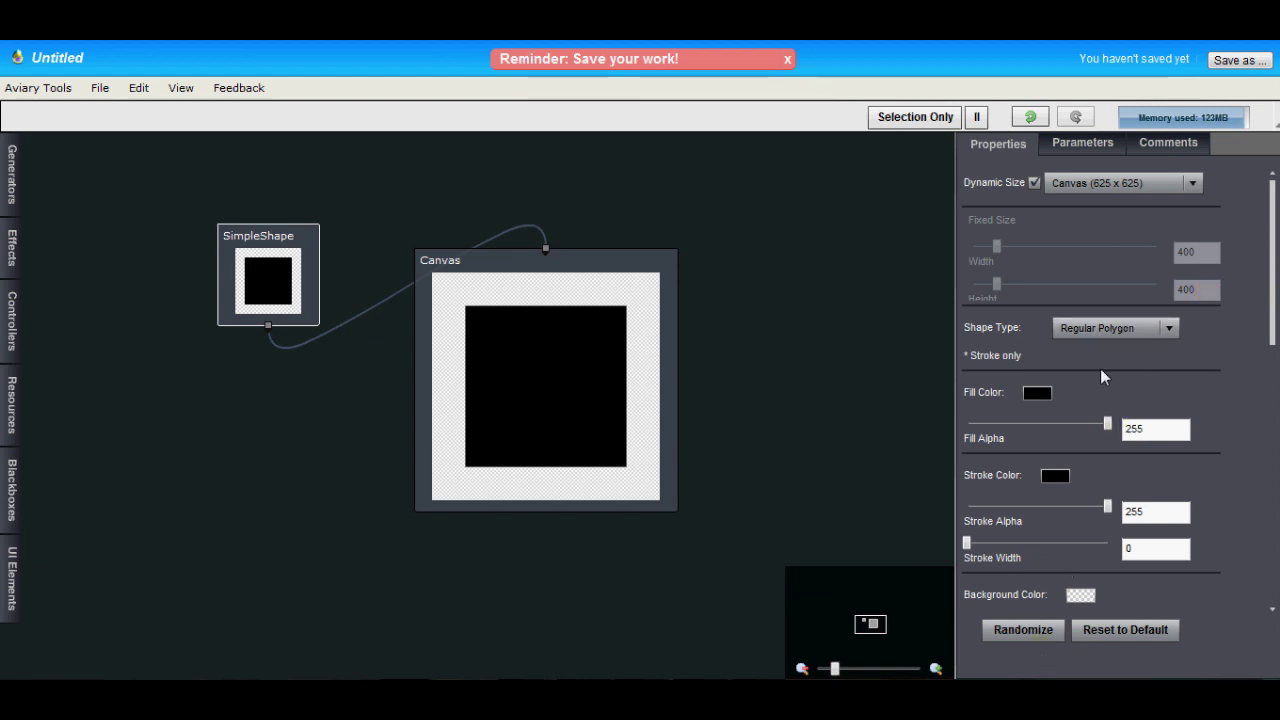
pyautogui.click(1168, 328)
pyautogui.click(1120, 351)
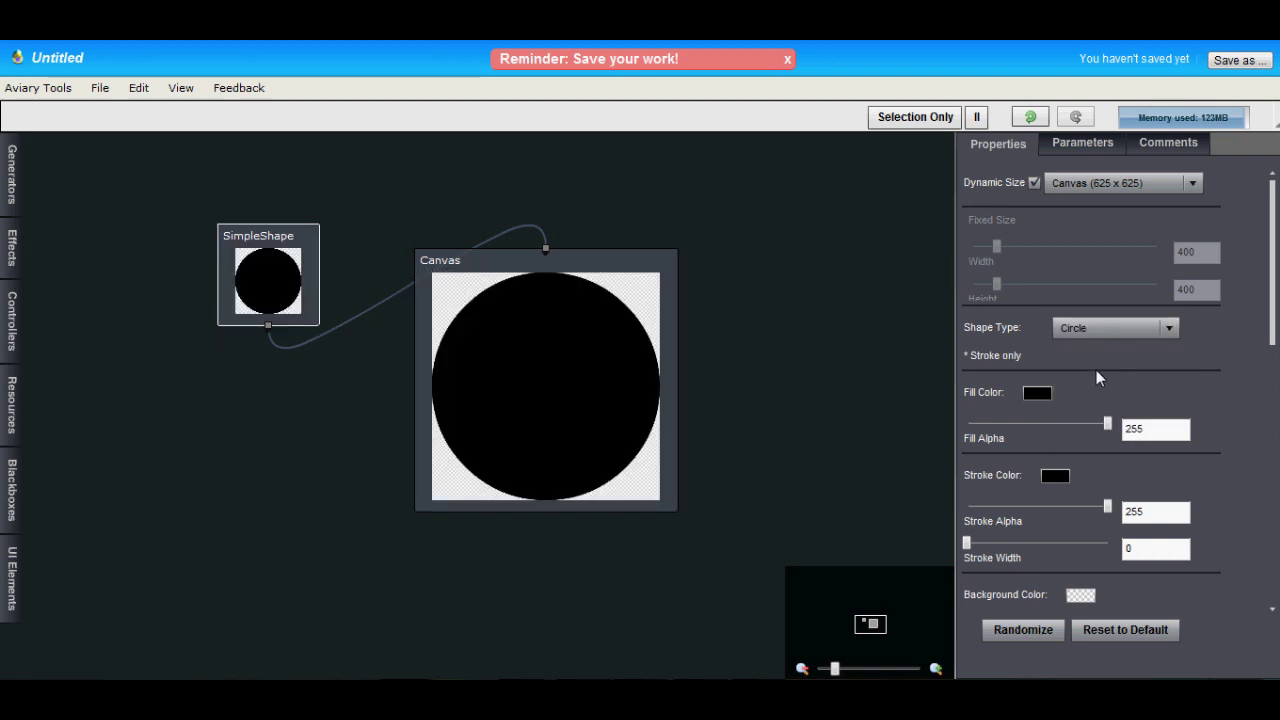
# Step: Give the circle a bright blue fill colour
pyautogui.click(1037, 392)
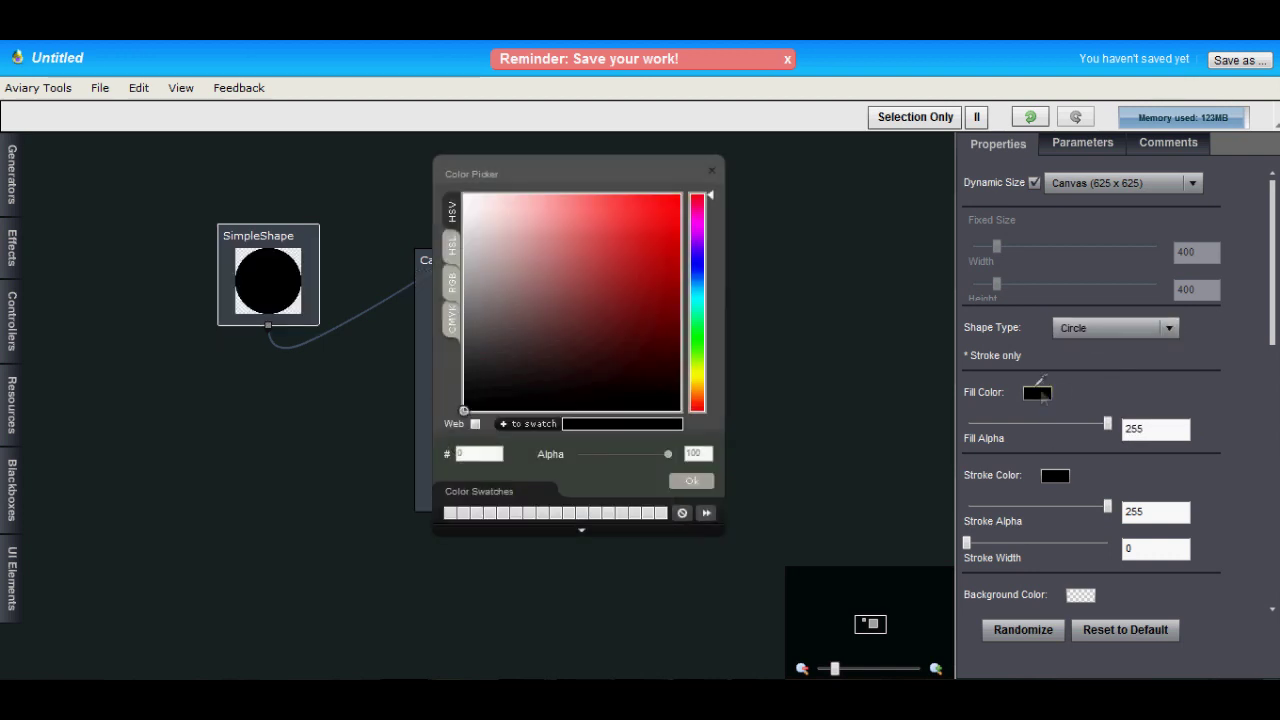
pyautogui.click(697, 291)
pyautogui.click(671, 263)
pyautogui.click(679, 245)
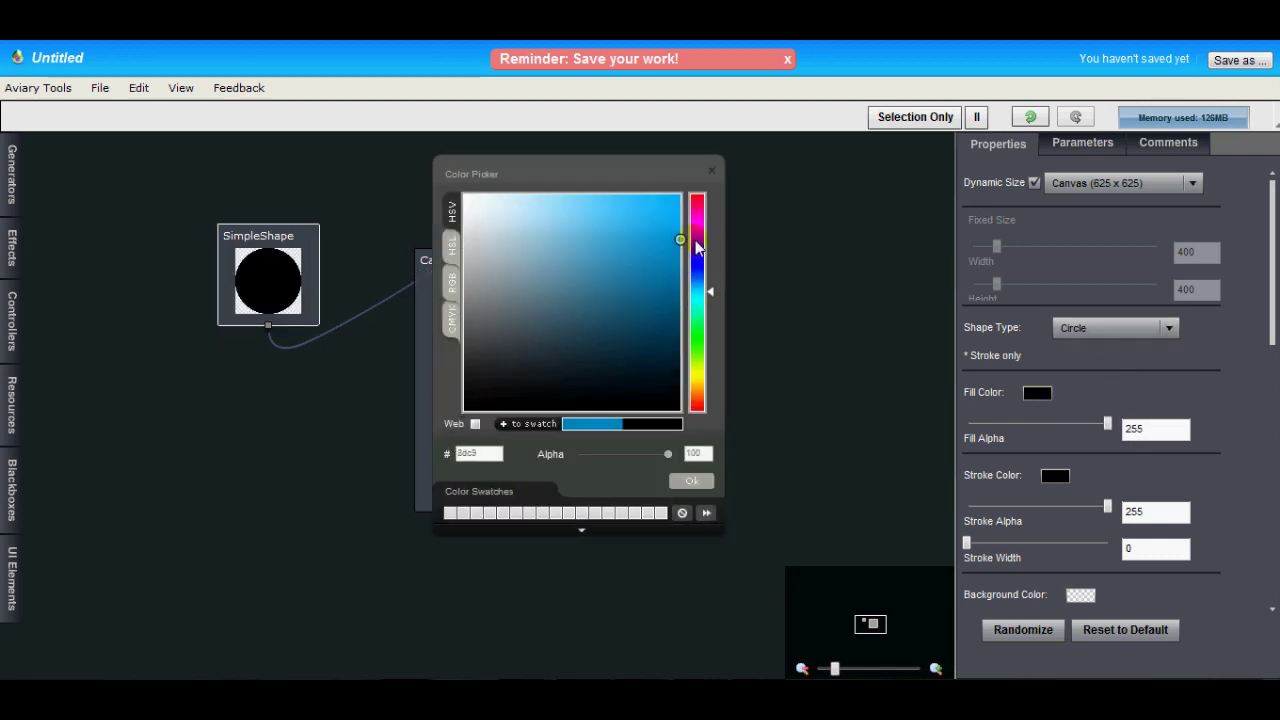
pyautogui.click(691, 481)
# Step: Scale the circle to 80 horizontally and vertically
pyautogui.moveTo(1273, 318); pyautogui.dragTo(1273, 490)
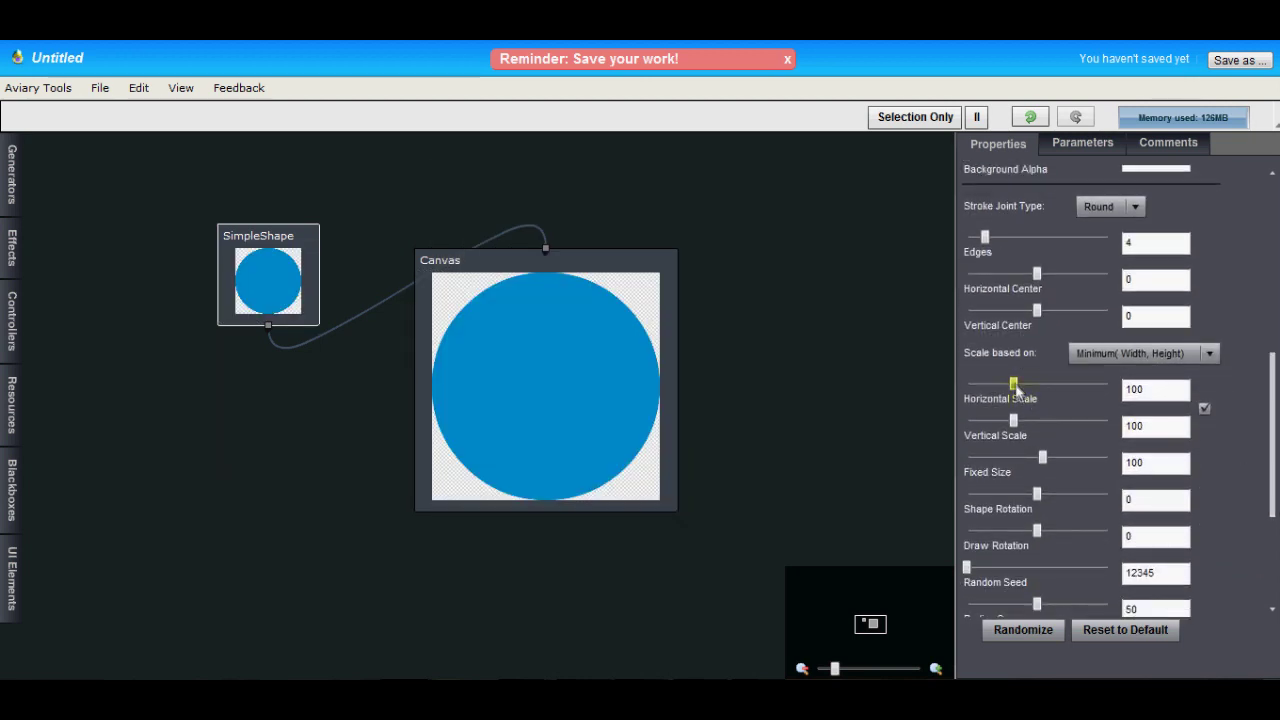
pyautogui.moveTo(1013, 384); pyautogui.dragTo(1006, 384)
pyautogui.doubleClick(1156, 389)
pyautogui.write('80')
pyautogui.press('Return')
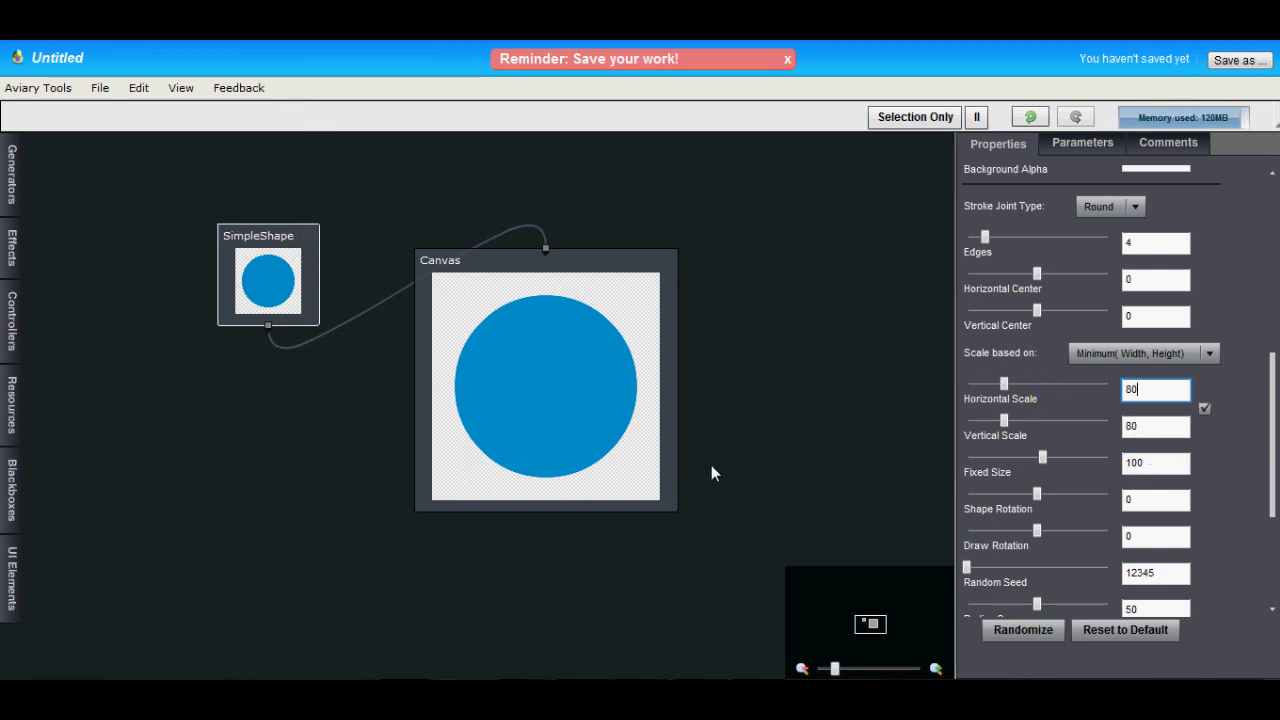
# Step: Insert a Bevel effect between the SimpleShape node and the Canvas
pyautogui.click(123, 389)
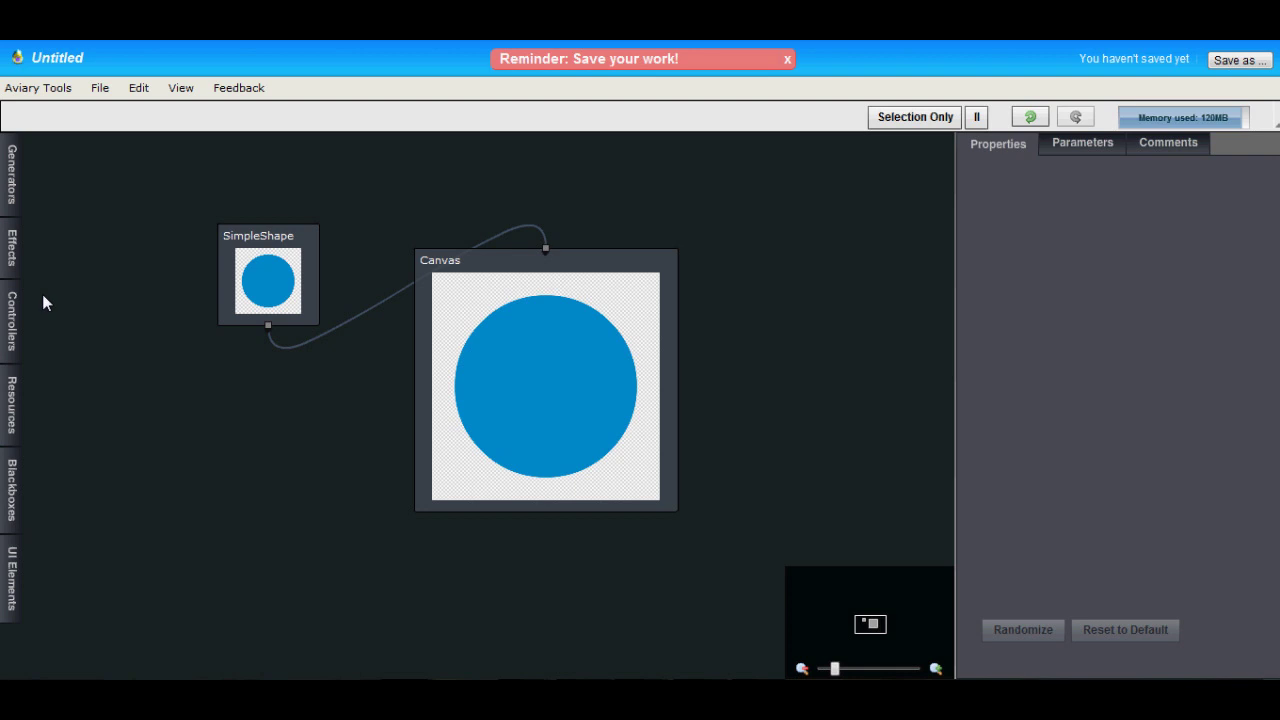
pyautogui.click(12, 247)
pyautogui.moveTo(57, 286); pyautogui.dragTo(270, 391)
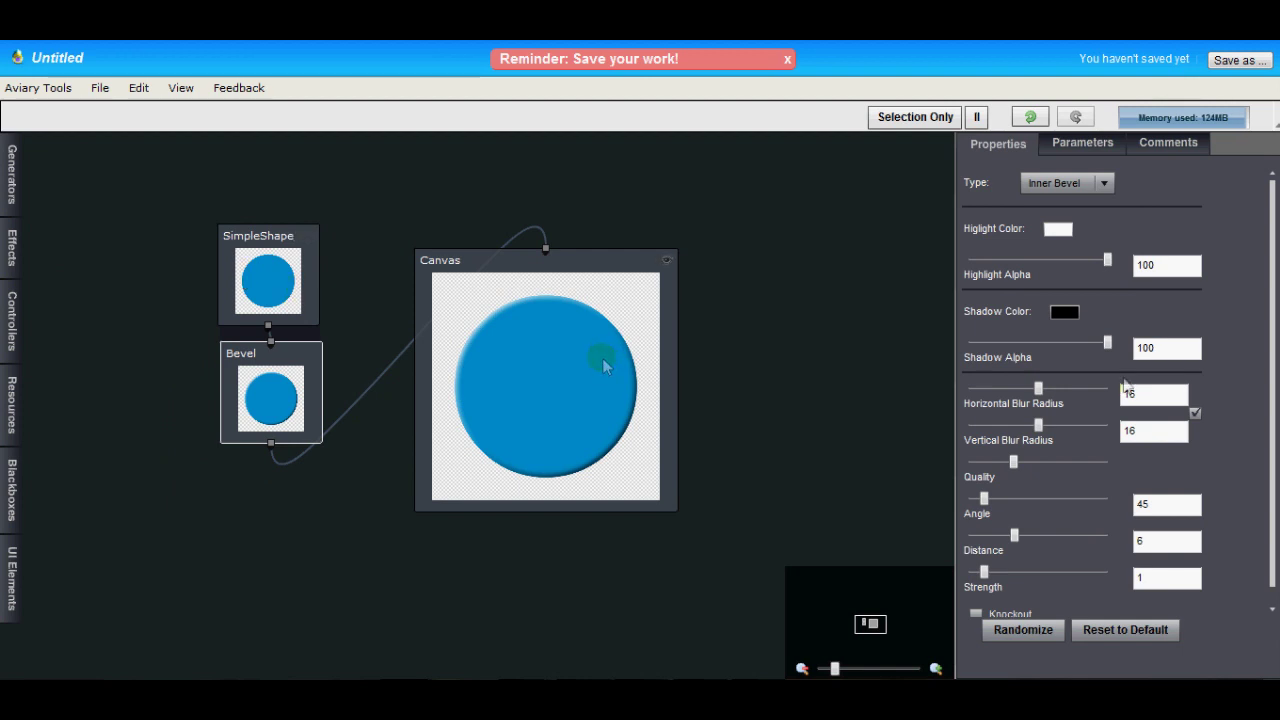
pyautogui.click(1168, 265)
pyautogui.click(263, 403)
# Step: Set the Bevel's blur radius to 256 and its Distance to 30
pyautogui.moveTo(1040, 392); pyautogui.dragTo(1130, 394)
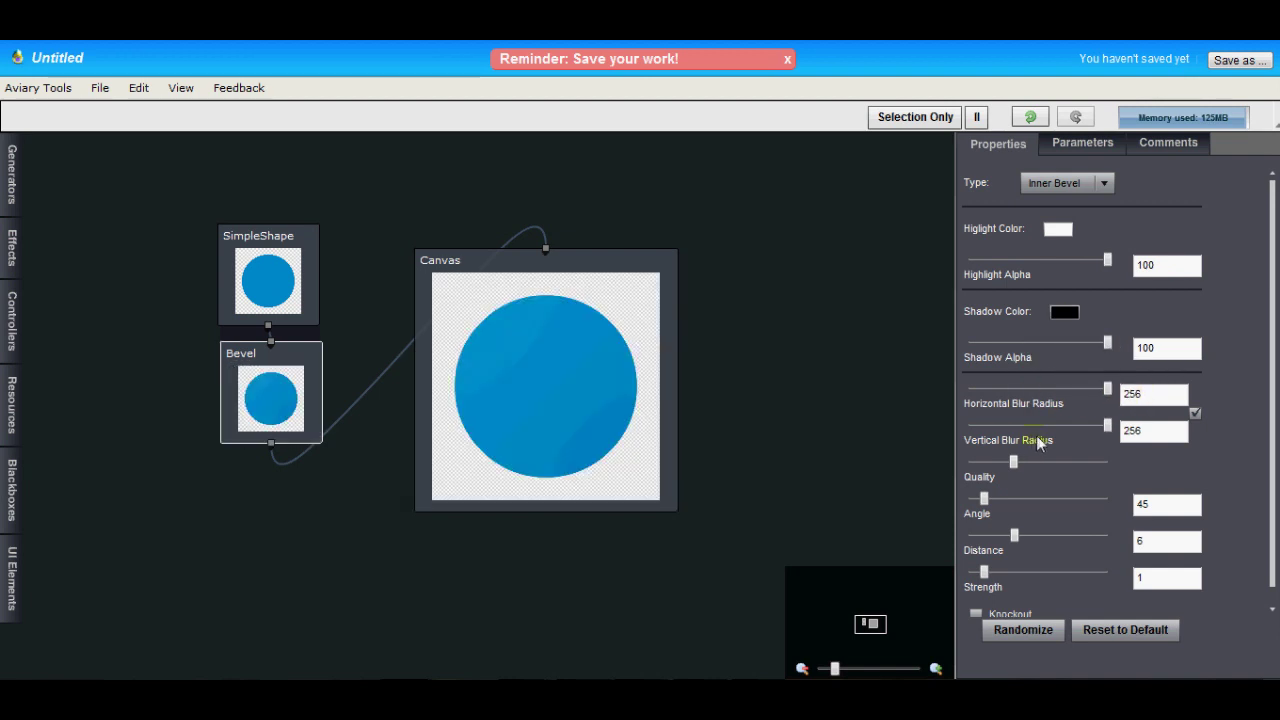
pyautogui.moveTo(1175, 541); pyautogui.dragTo(1136, 543)
pyautogui.write('30')
pyautogui.press('Return')
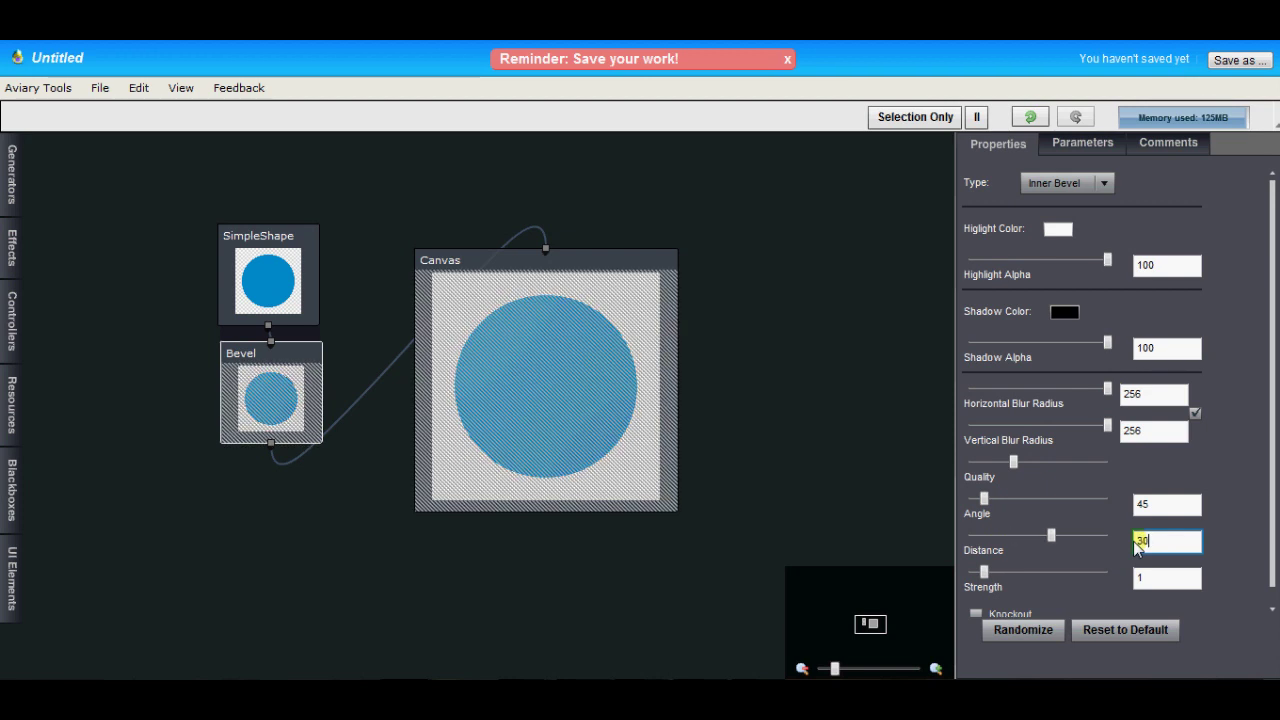
pyautogui.click(543, 474)
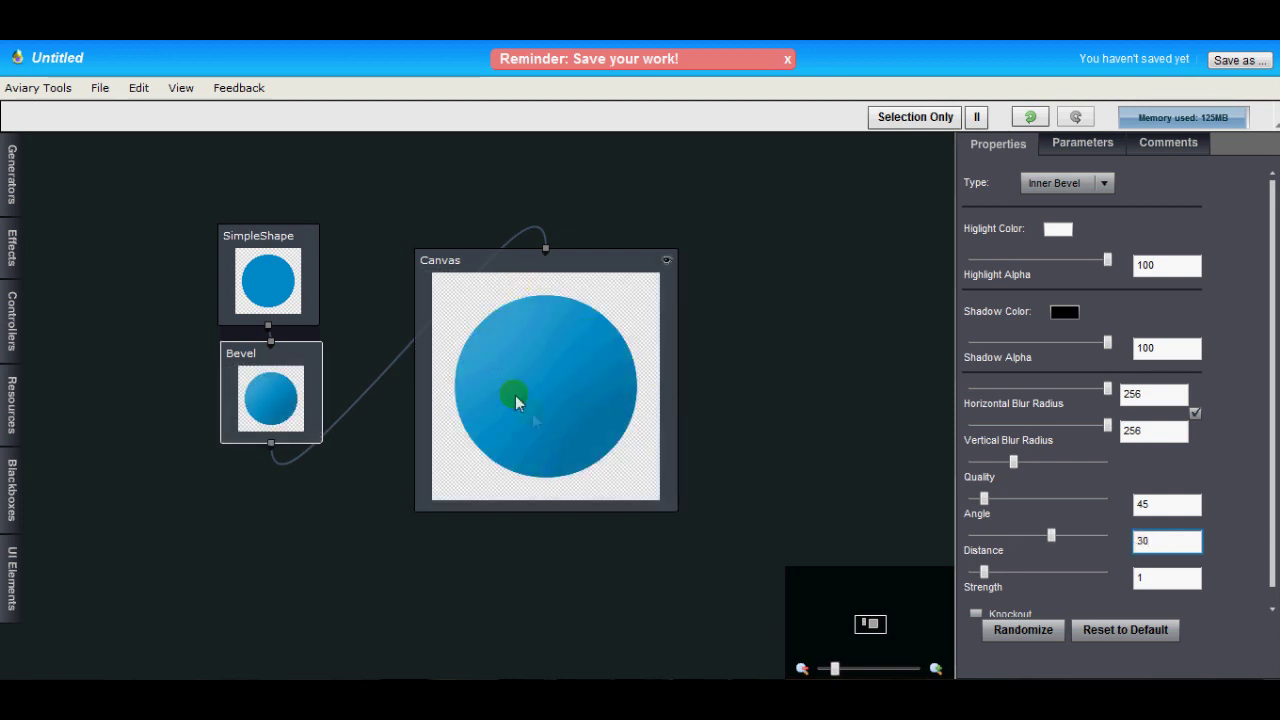
pyautogui.click(487, 404)
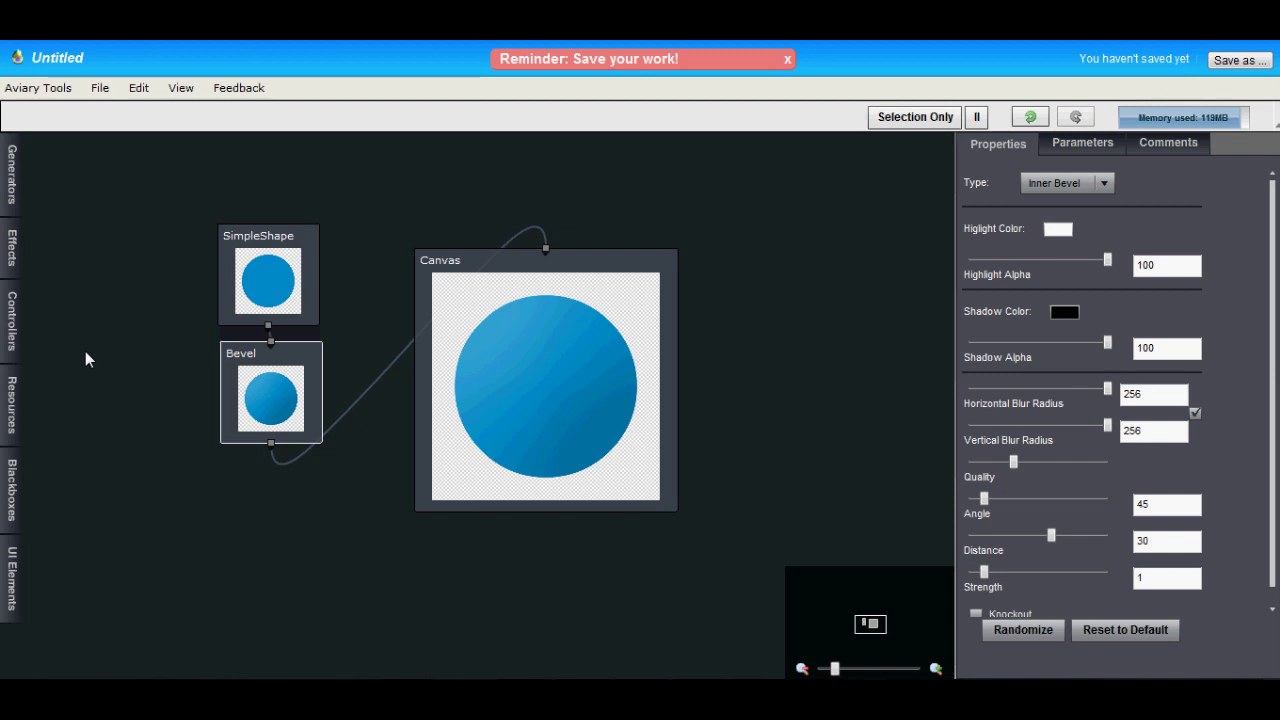
# Step: Place a Blender node between Bevel and Canvas, moving the Canvas node right
pyautogui.click(14, 322)
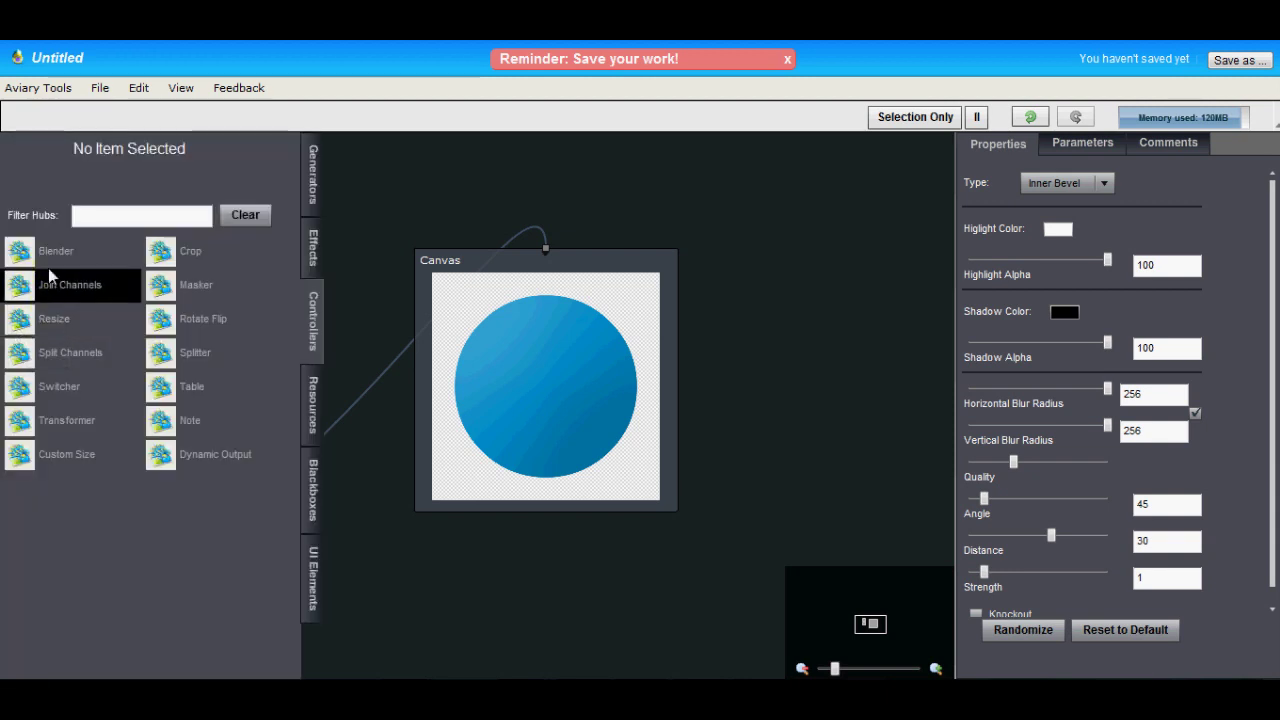
pyautogui.moveTo(50, 259); pyautogui.dragTo(311, 520)
pyautogui.moveTo(509, 457); pyautogui.dragTo(621, 461)
pyautogui.moveTo(314, 523); pyautogui.dragTo(391, 531)
# Step: Keep the Blender's top layer on Normal blend mode and reorder its layer list
pyautogui.click(1066, 358)
pyautogui.click(1063, 372)
pyautogui.moveTo(1158, 394)
pyautogui.mouseDown()
pyautogui.moveTo(1157, 443)
pyautogui.moveTo(1157, 356)
pyautogui.moveTo(1160, 388)
pyautogui.mouseUp()
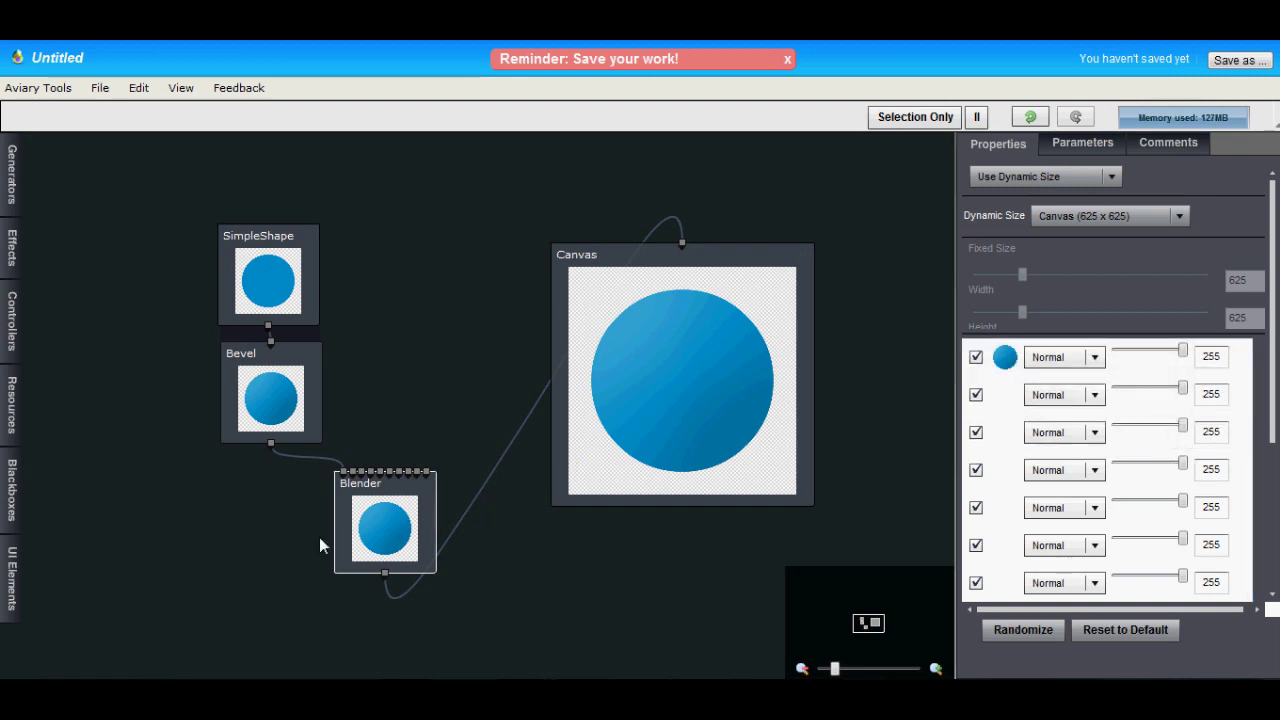
# Step: Add a black Color Field generator and wire it into a Blender input as the background
pyautogui.click(404, 248)
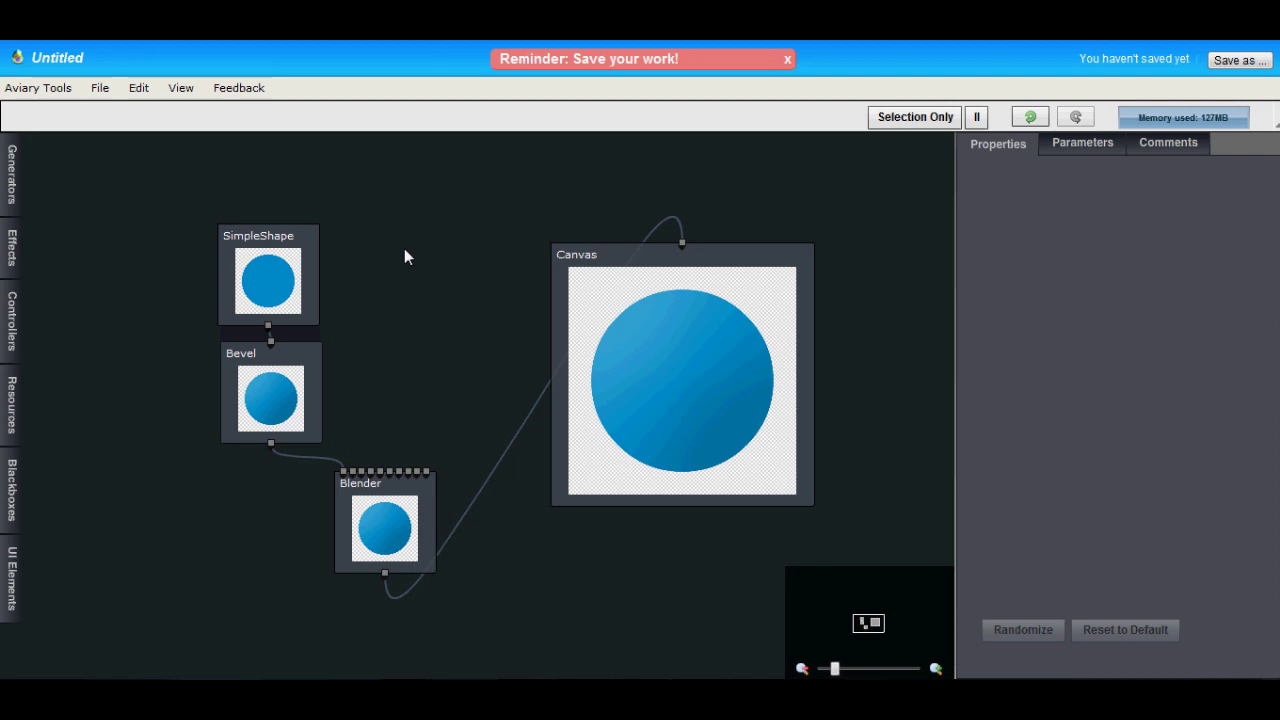
pyautogui.click(17, 182)
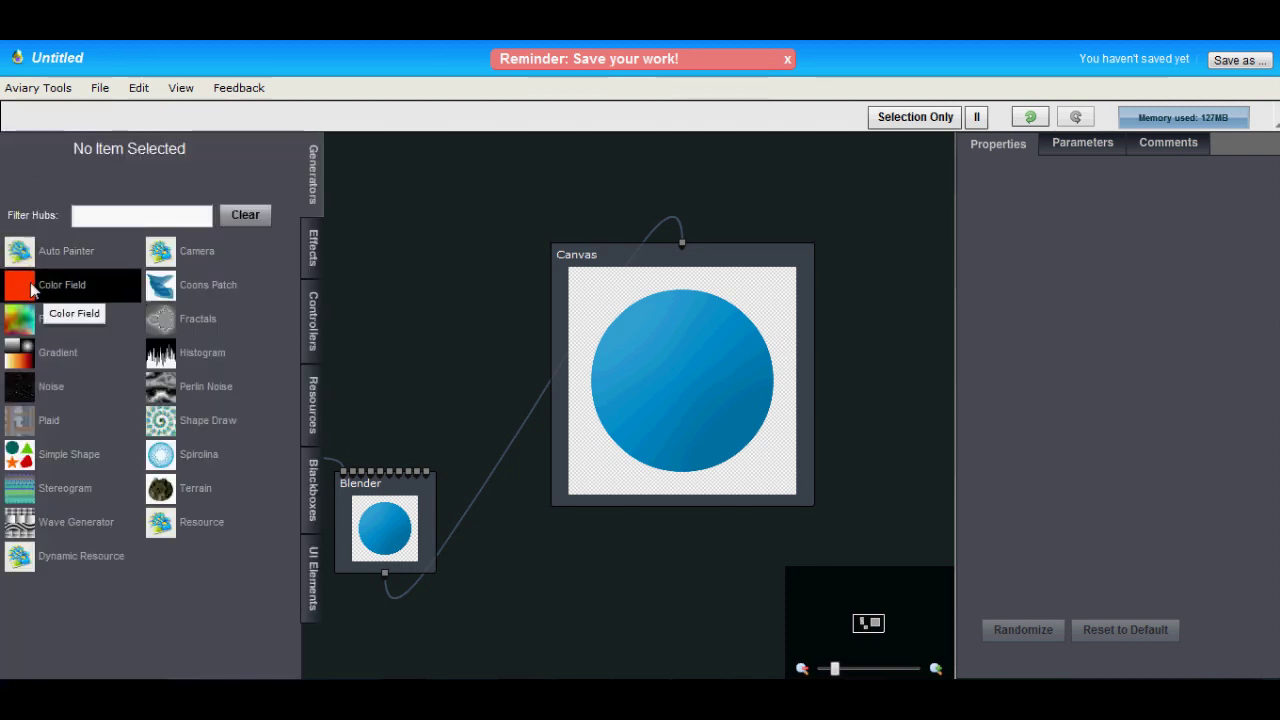
pyautogui.moveTo(30, 287); pyautogui.dragTo(443, 298)
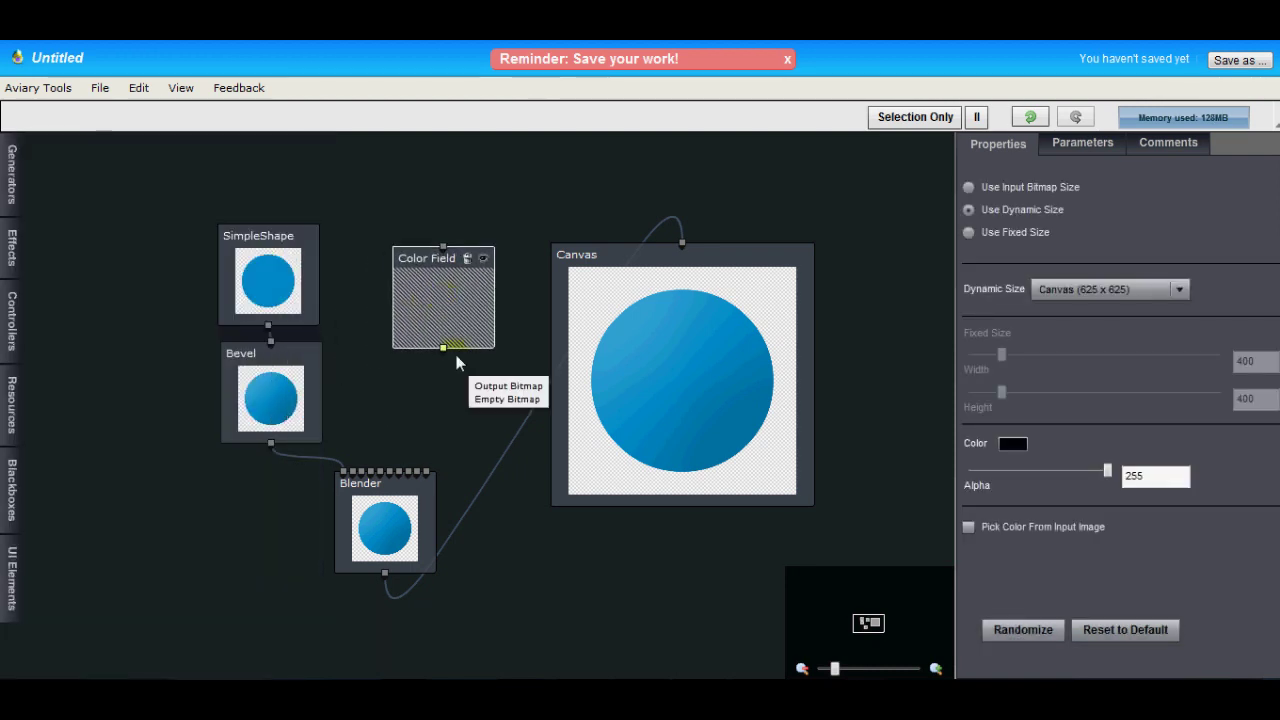
pyautogui.moveTo(447, 358); pyautogui.dragTo(445, 450)
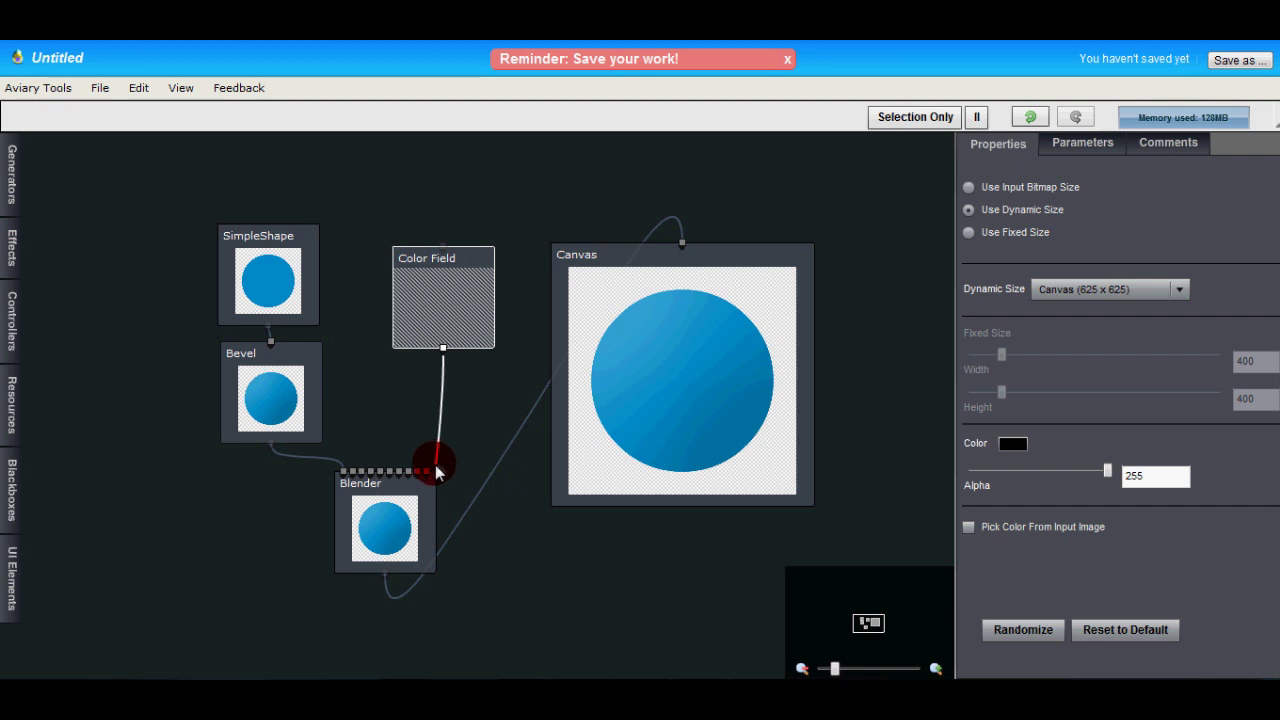
pyautogui.moveTo(430, 478); pyautogui.dragTo(428, 474)
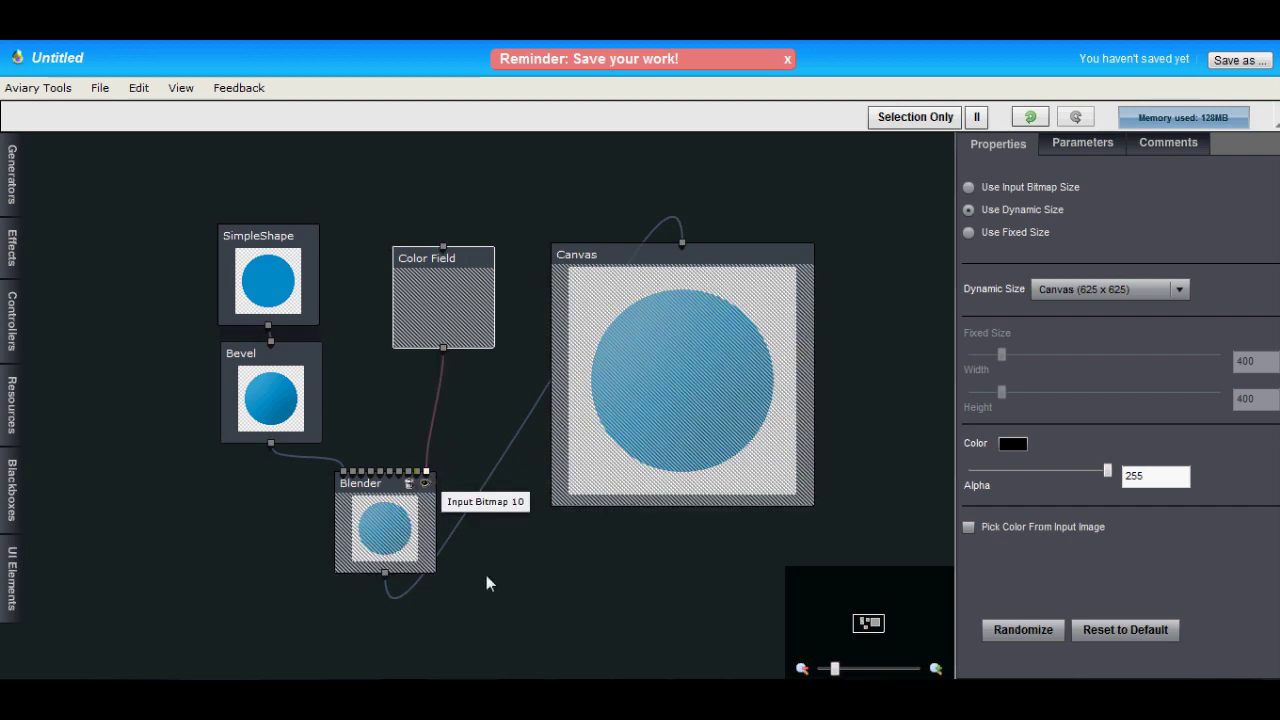